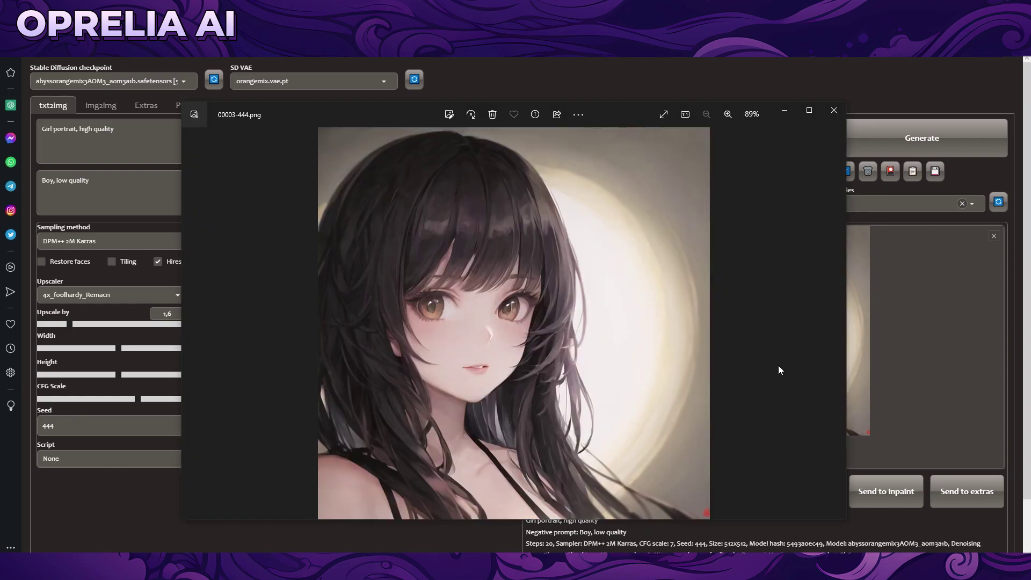
# - Flip from 00003-444.png back to 00002-444.png and return to 00003-444.png
pyautogui.press('Left')
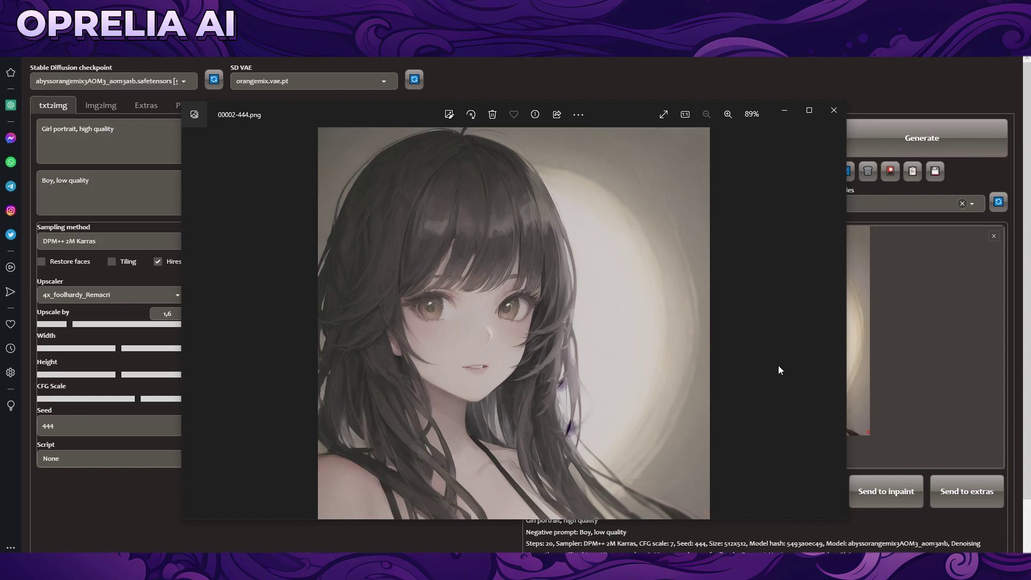
pyautogui.press('Right')
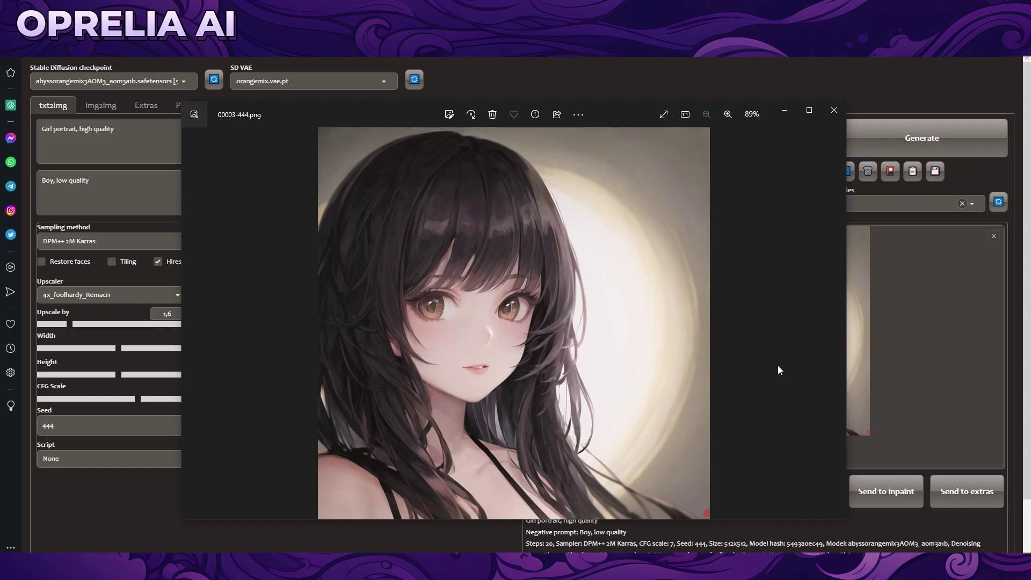
# - Close the photo viewer and add a comma at the end of the positive prompt
pyautogui.click(517, 78)
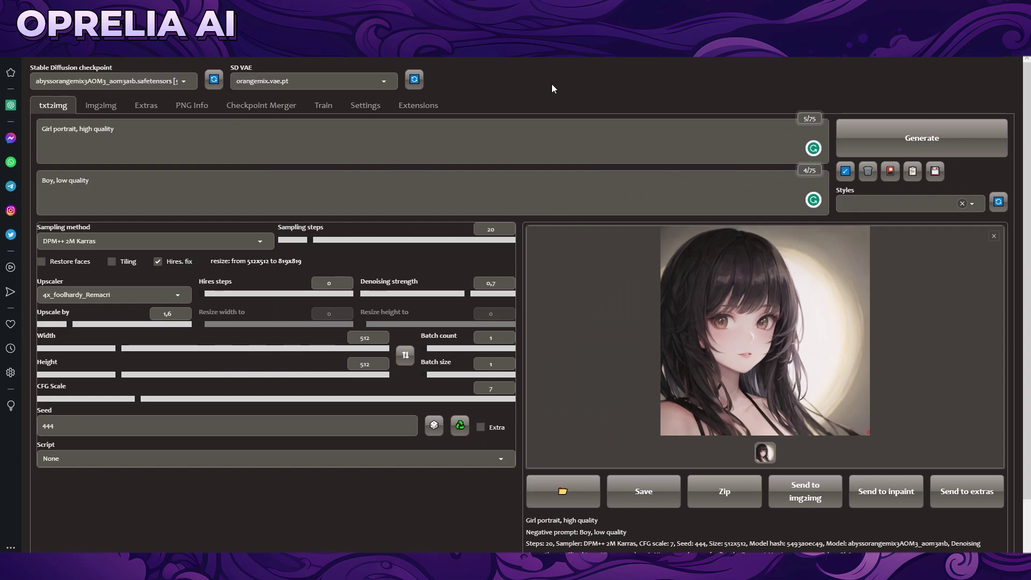
pyautogui.click(508, 154)
pyautogui.write(',')
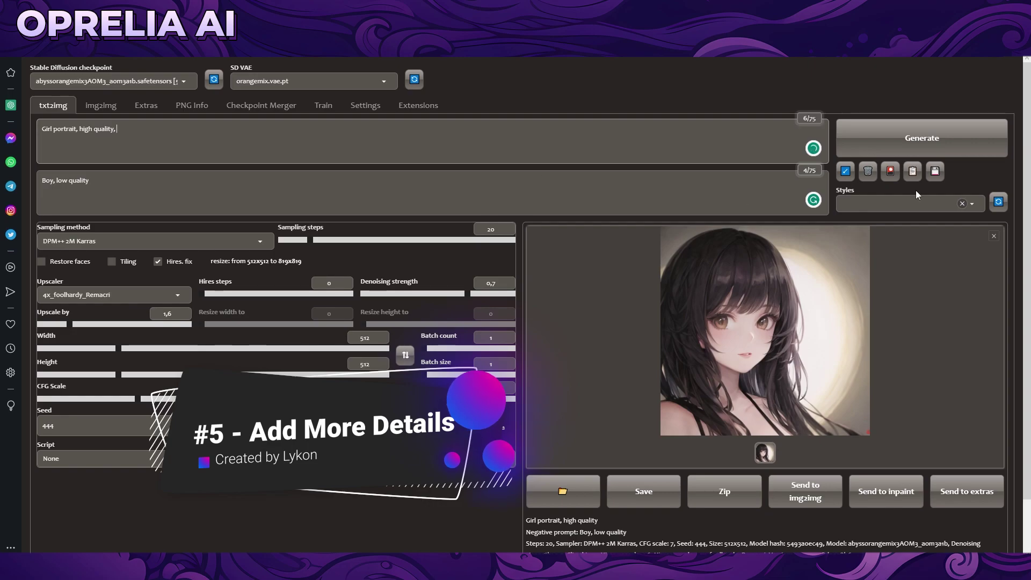
# - Insert the more_details LoRA from the Lora tab, searching 'more', and set its weight to 0.5
pyautogui.click(892, 169)
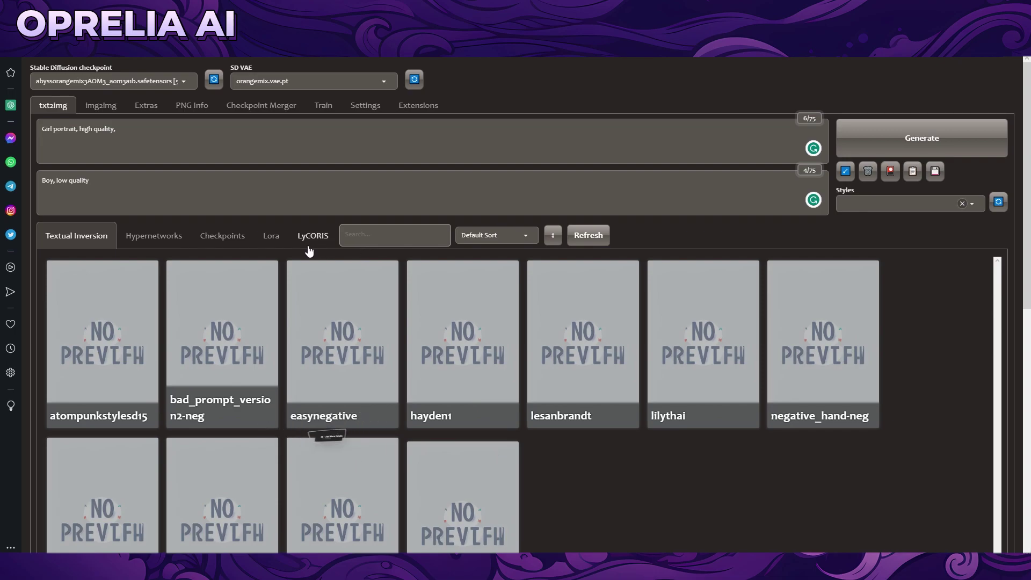
pyautogui.click(275, 242)
pyautogui.click(356, 245)
pyautogui.write('m')
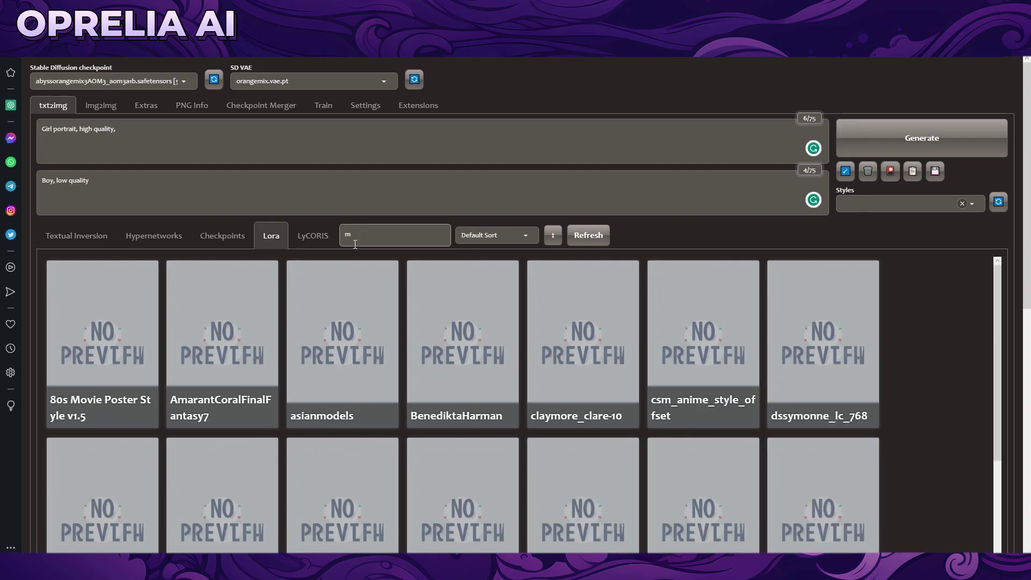
pyautogui.write('ore')
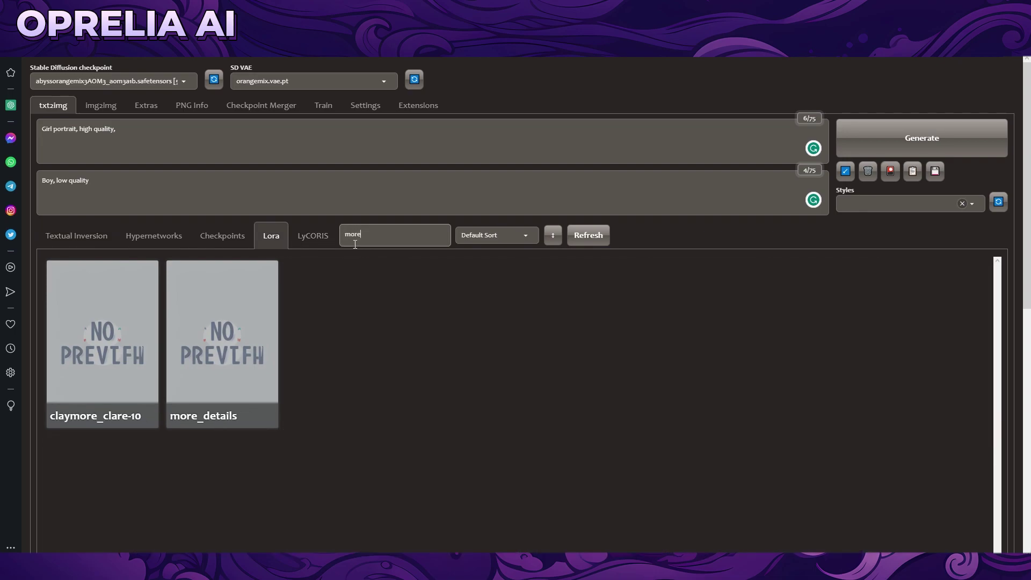
pyautogui.click(244, 386)
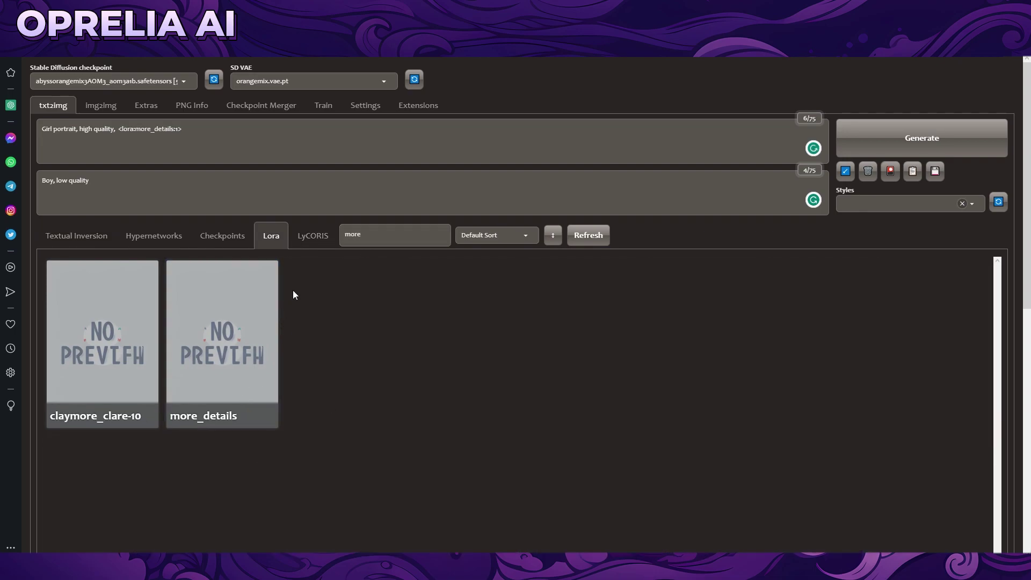
pyautogui.click(180, 138)
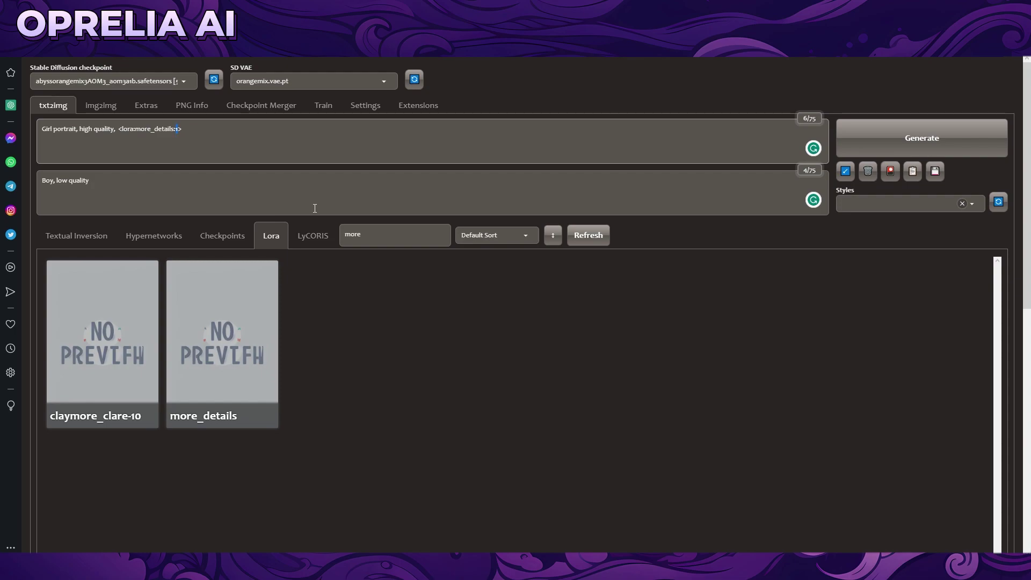
pyautogui.write('0.5')
# - Generate the seed 444 portrait with <lora:more_details:0.5> and enlarge the output image
pyautogui.click(934, 135)
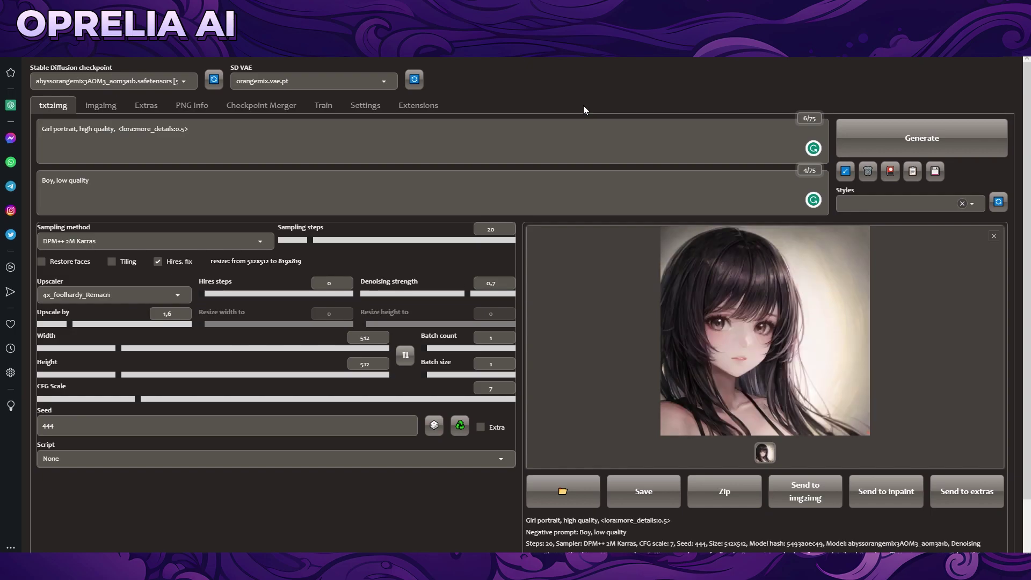
pyautogui.click(694, 329)
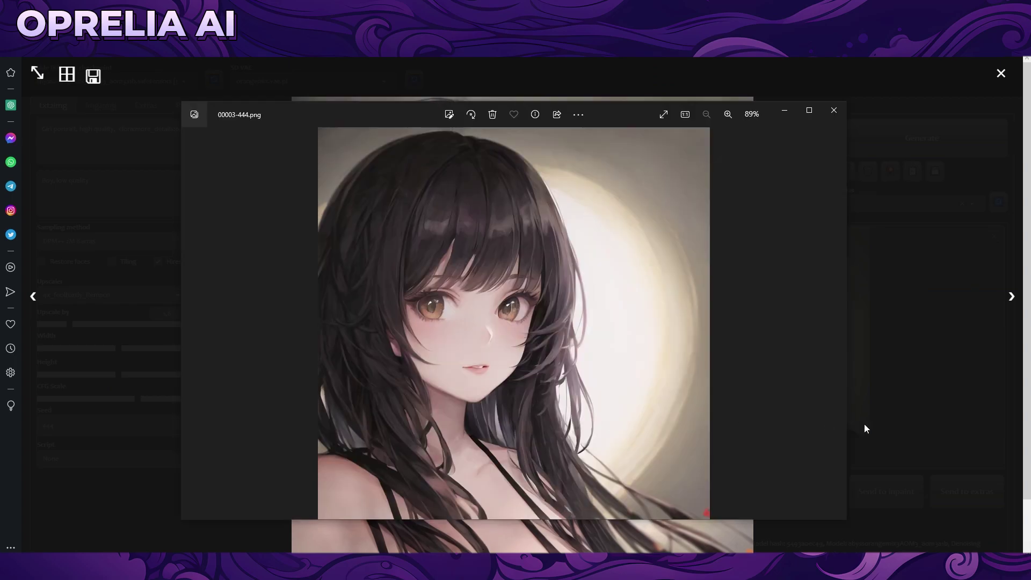
# - Flip repeatedly between 00003-444.png and 00004-444.png, ending on 00004-444.png
pyautogui.press('Right')
pyautogui.press('Left')
pyautogui.press('Right')
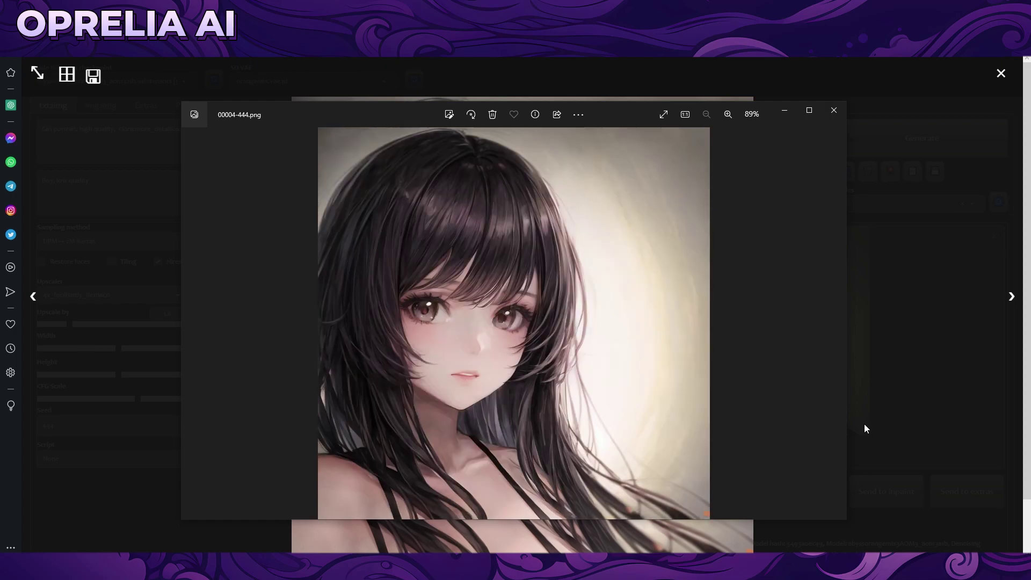
pyautogui.press('Left')
pyautogui.press('Right')
pyautogui.press('Left')
pyautogui.press('Right')
pyautogui.press('Left')
pyautogui.press('Right')
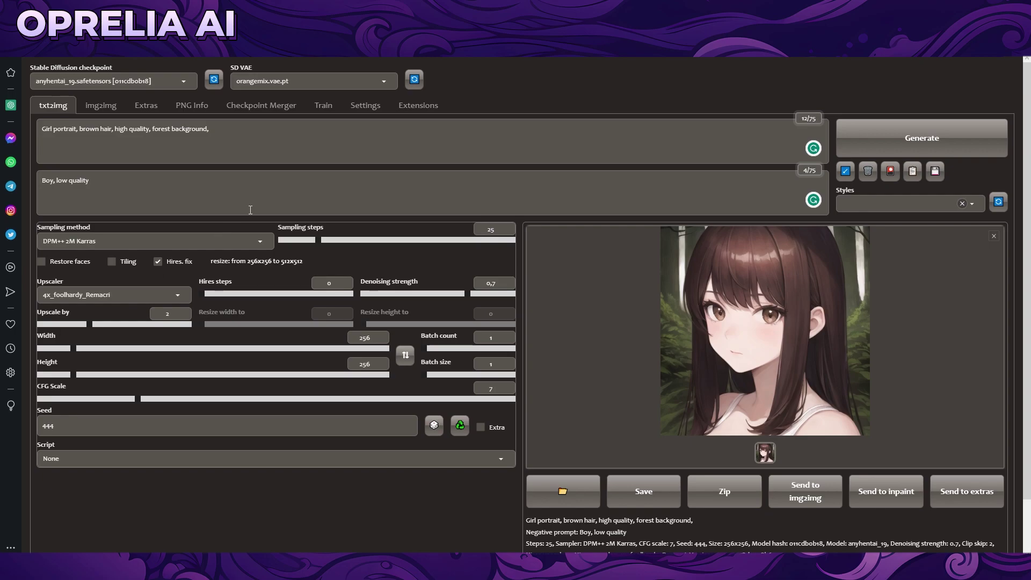
# - Paste <lora:3DMM_V12:1.2> at the end of the forest portrait prompt and generate
pyautogui.click(259, 140)
pyautogui.write('<lora:3DMM_V12:1.2>')
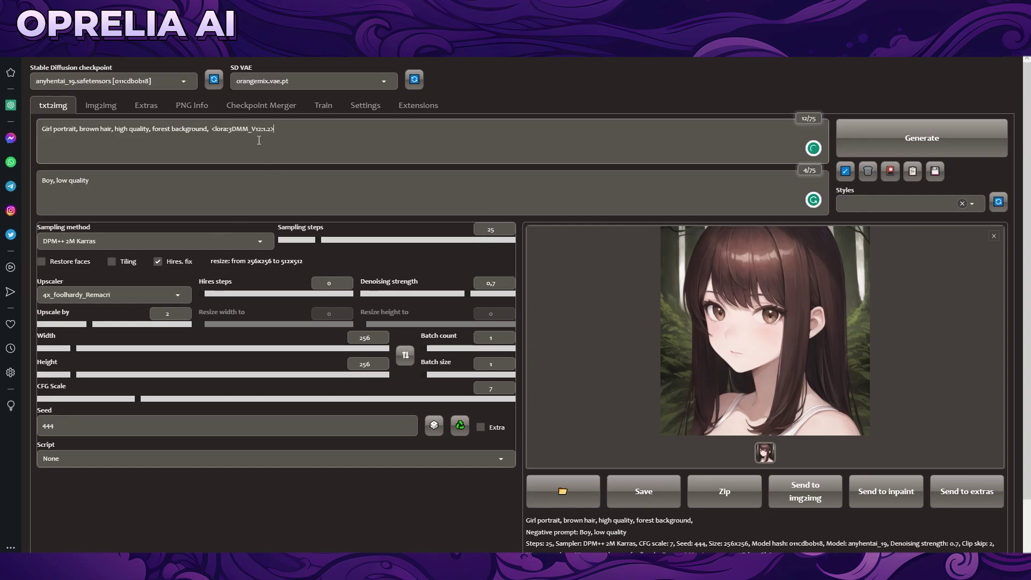
pyautogui.moveTo(261, 139); pyautogui.dragTo(276, 139)
pyautogui.click(601, 160)
pyautogui.click(901, 142)
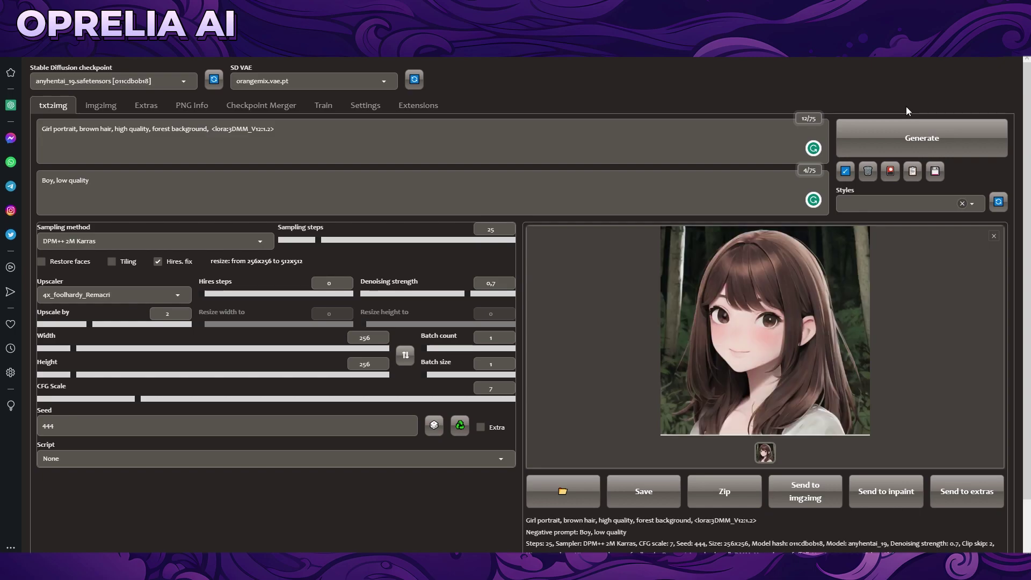
# - View the 3DMM forest portrait full-screen, then close the enlarged view
pyautogui.click(812, 352)
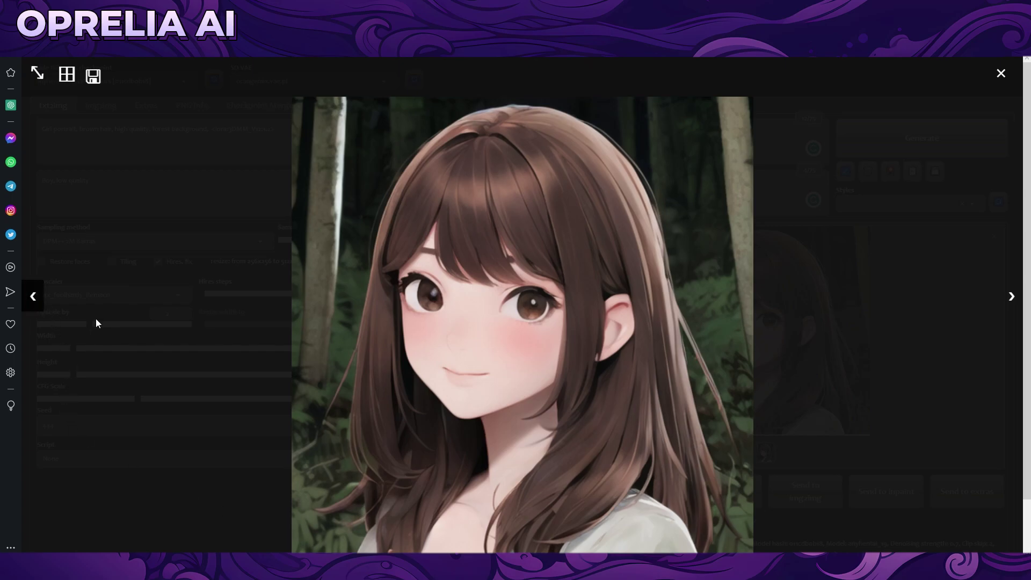
pyautogui.click(202, 383)
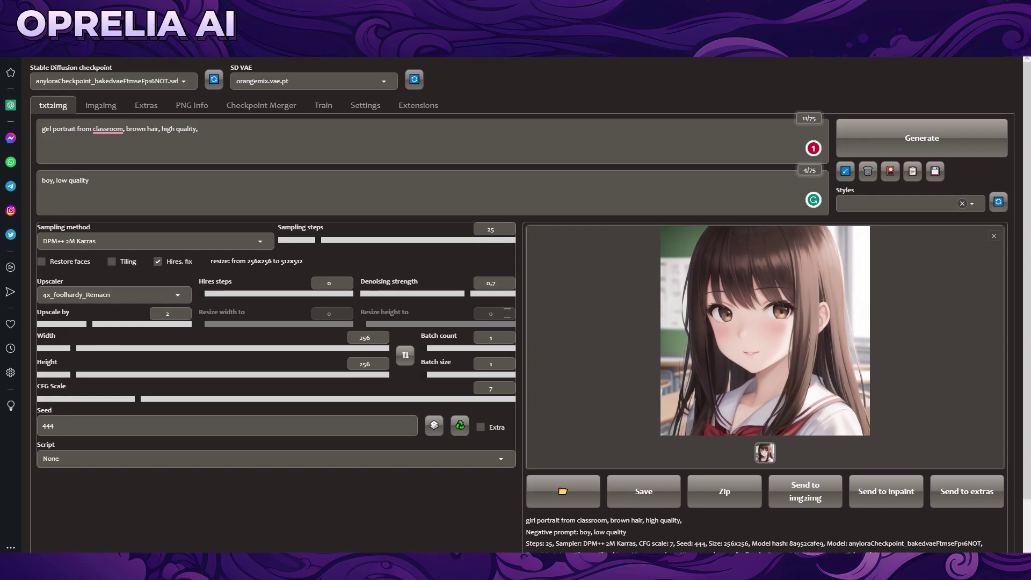
# - Paste the animeoutlineV4_16 LoRA tag after 'high quality,' and generate with seed 444
pyautogui.click(569, 159)
pyautogui.write('<lora:animeoutlineV4_16:1.5>')
pyautogui.click(925, 138)
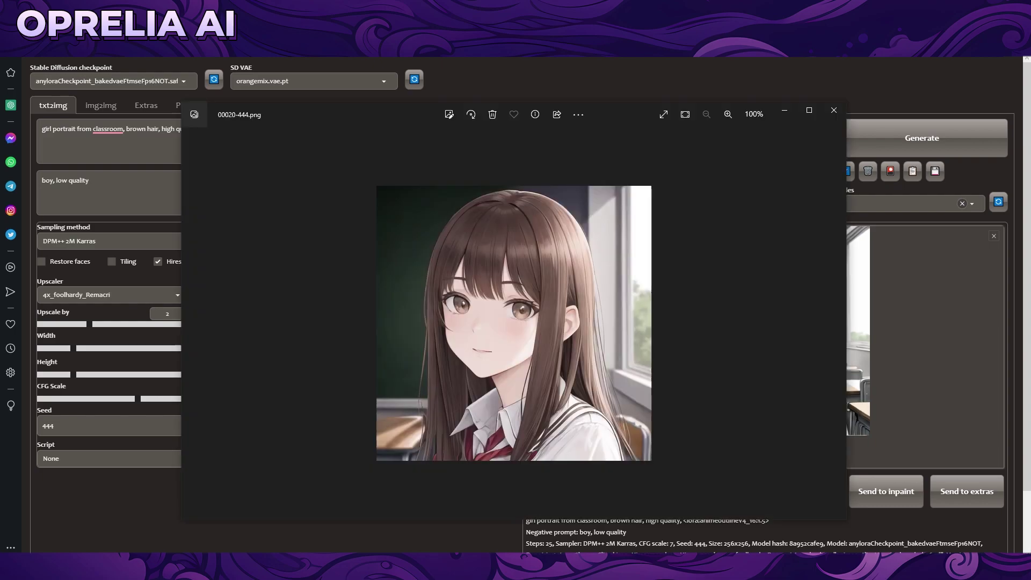
# - Open 00023-444.png in Photos and flip to 00024-444.png and back, ending on 00024-444.png
pyautogui.click(814, 148)
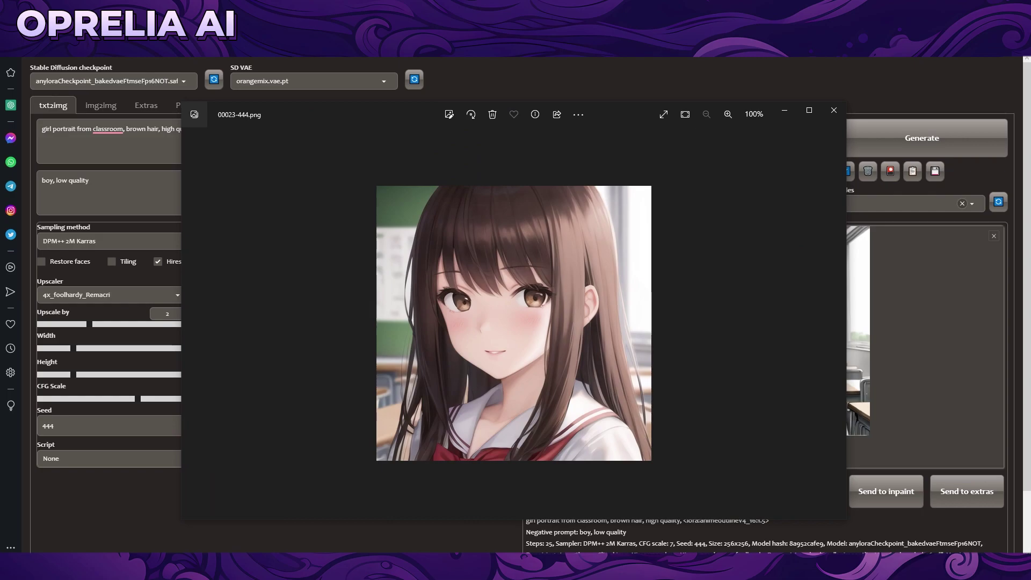
pyautogui.press('Right')
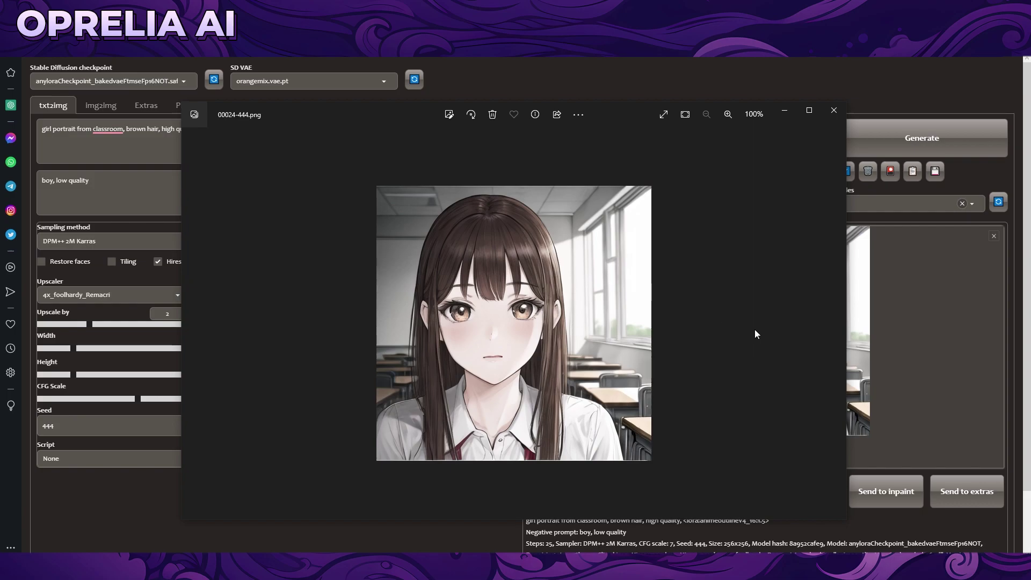
pyautogui.press('Left')
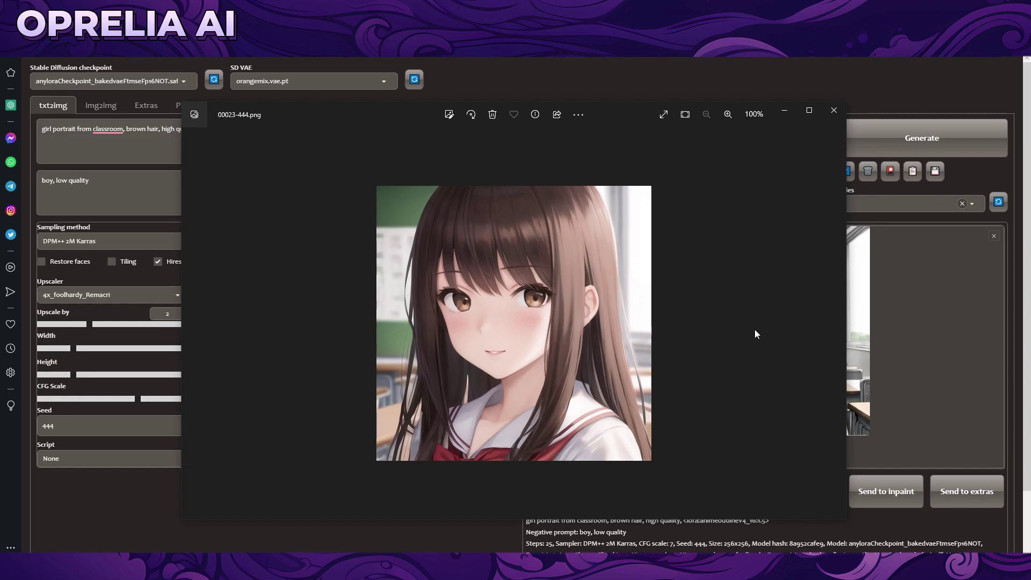
pyautogui.press('Right')
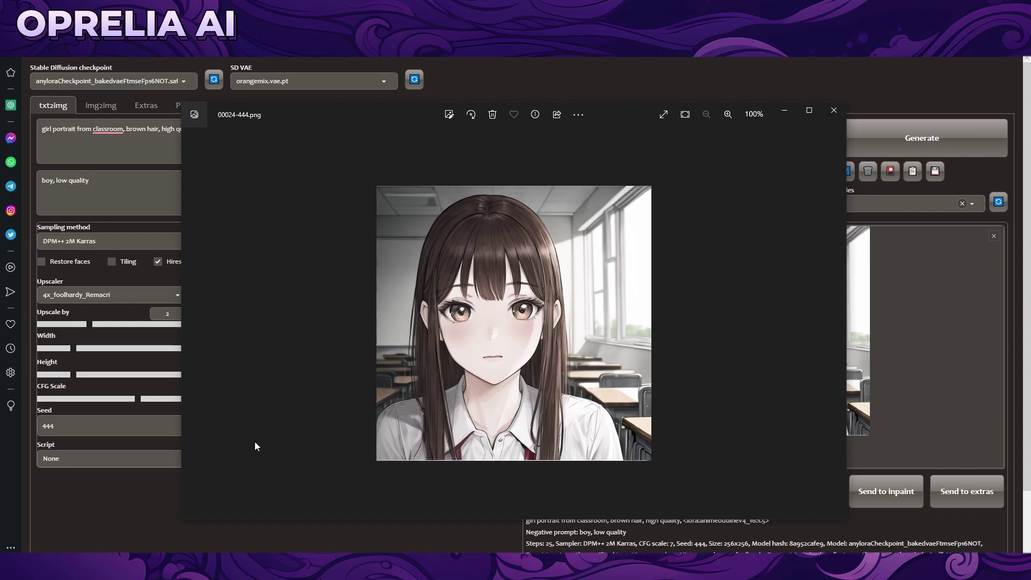
# - Close the Photos comparison window
pyautogui.click(294, 528)
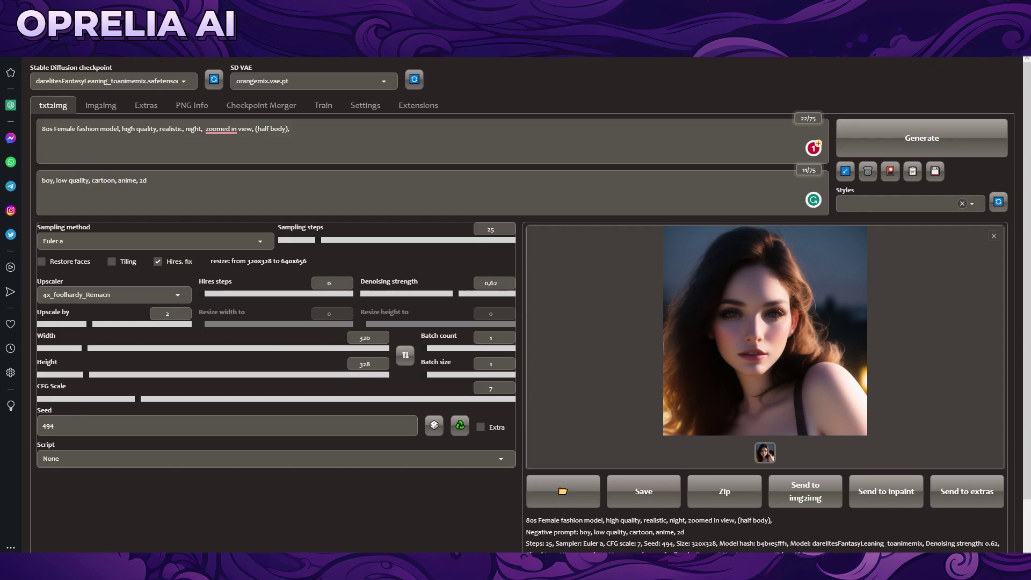
# - Append <lora:saturation:1> to the fashion-model prompt, generate, and preview the baseline portrait enlarged
pyautogui.click(168, 145)
pyautogui.write('<lora:saturation:1>')
pyautogui.click(922, 141)
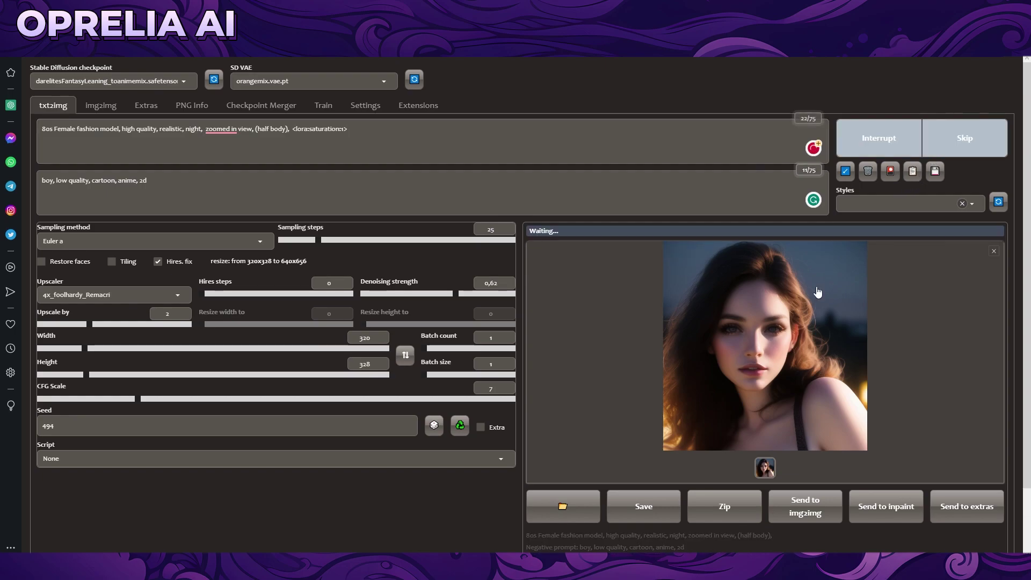
pyautogui.click(805, 315)
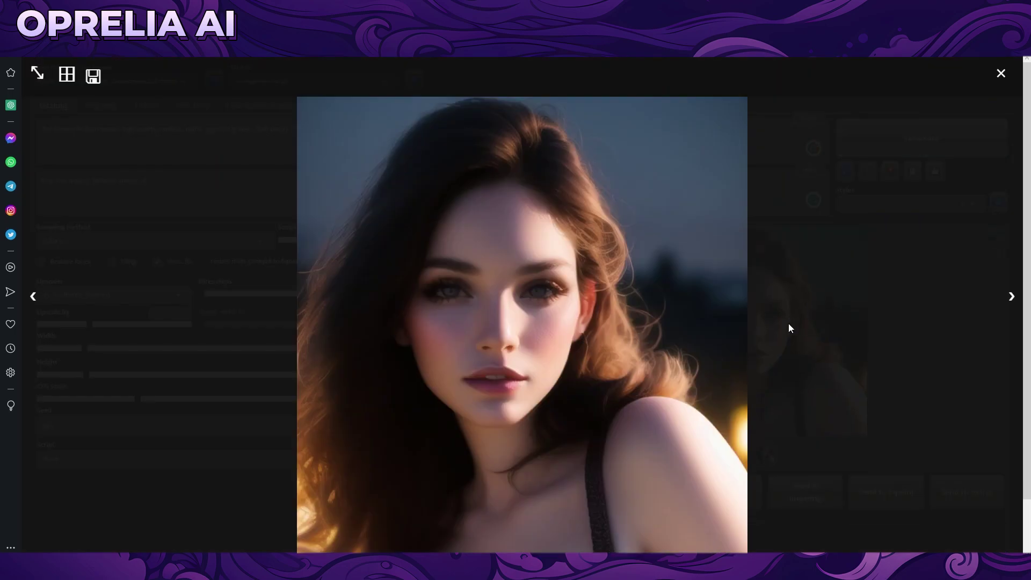
pyautogui.click(788, 323)
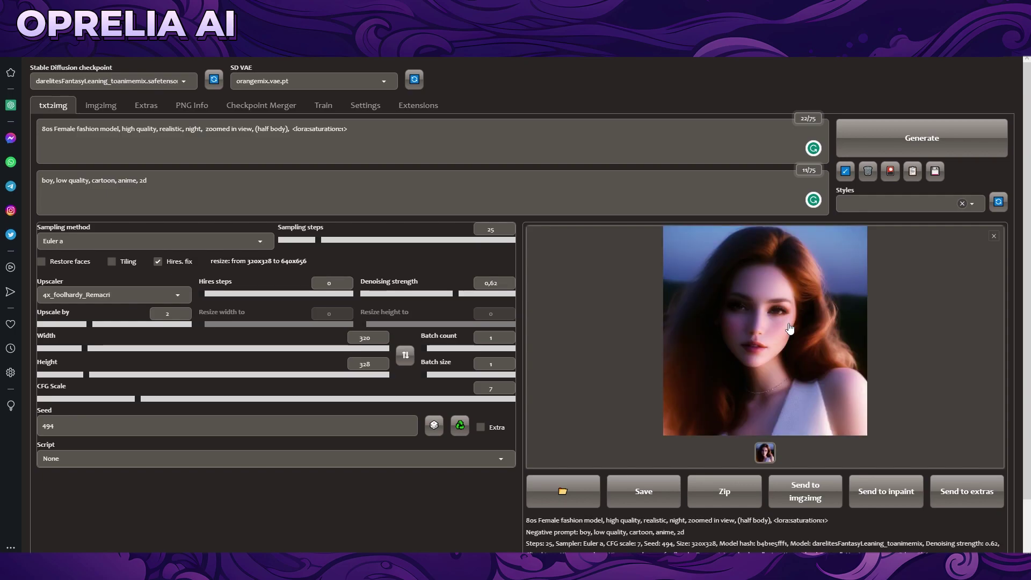
pyautogui.click(790, 329)
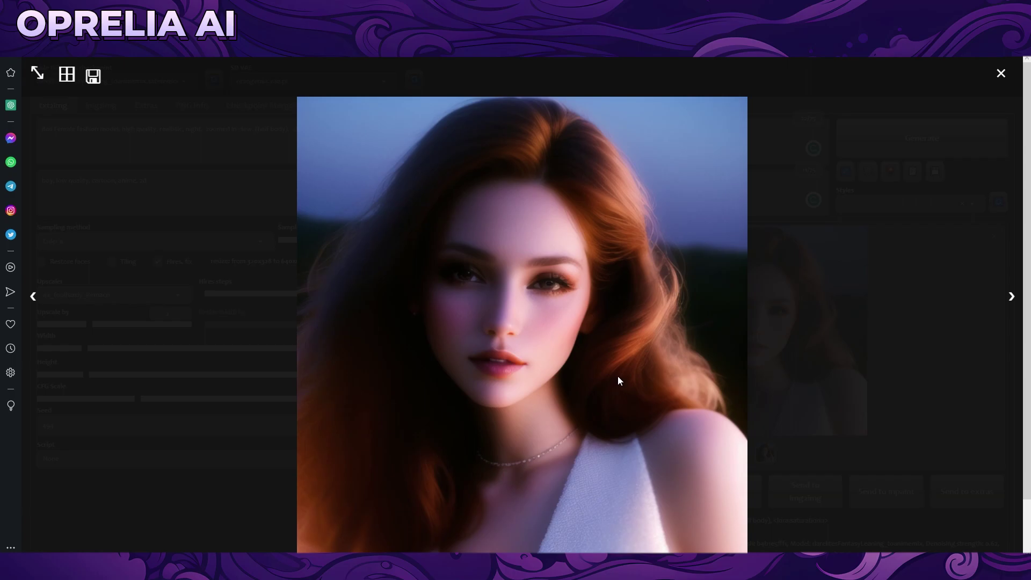
pyautogui.click(670, 312)
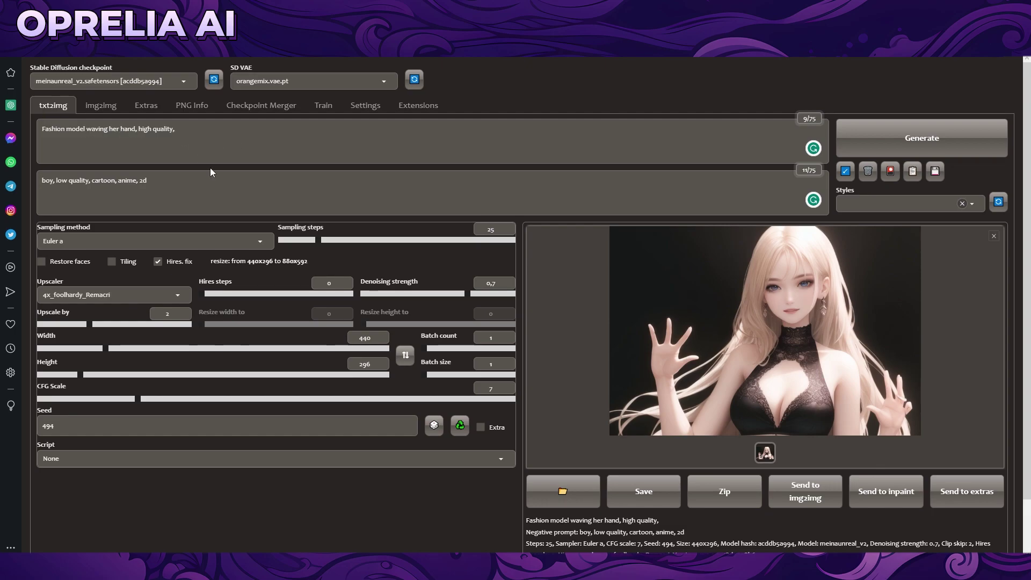
# - Enlarge the seed 494 waving portrait to inspect the malformed fingers
pyautogui.click(672, 298)
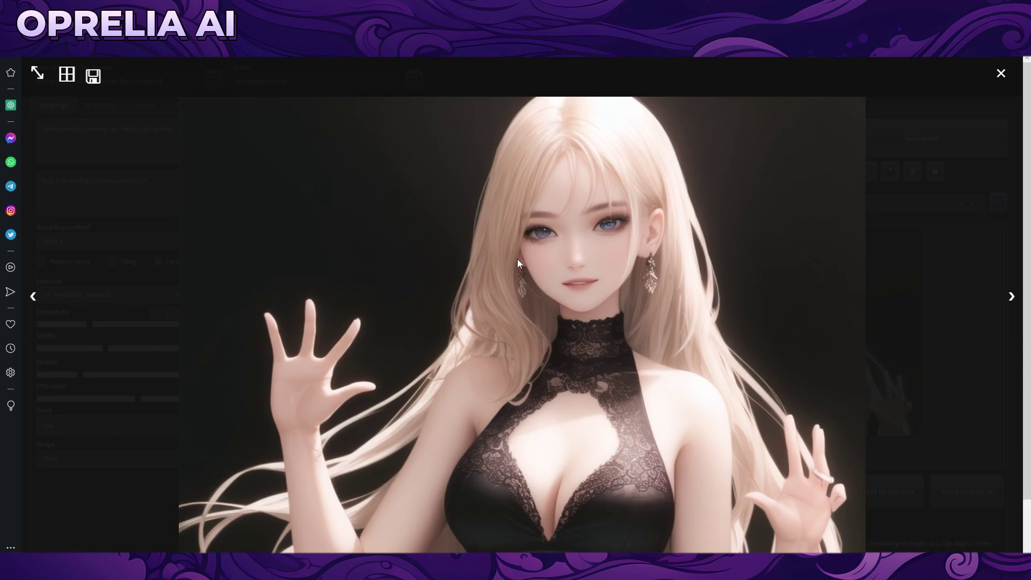
# - Append <lora:Simplenegative_v1_AutoRunMech:1> to the waving-model prompt and regenerate the seed 494 portrait
pyautogui.click(258, 72)
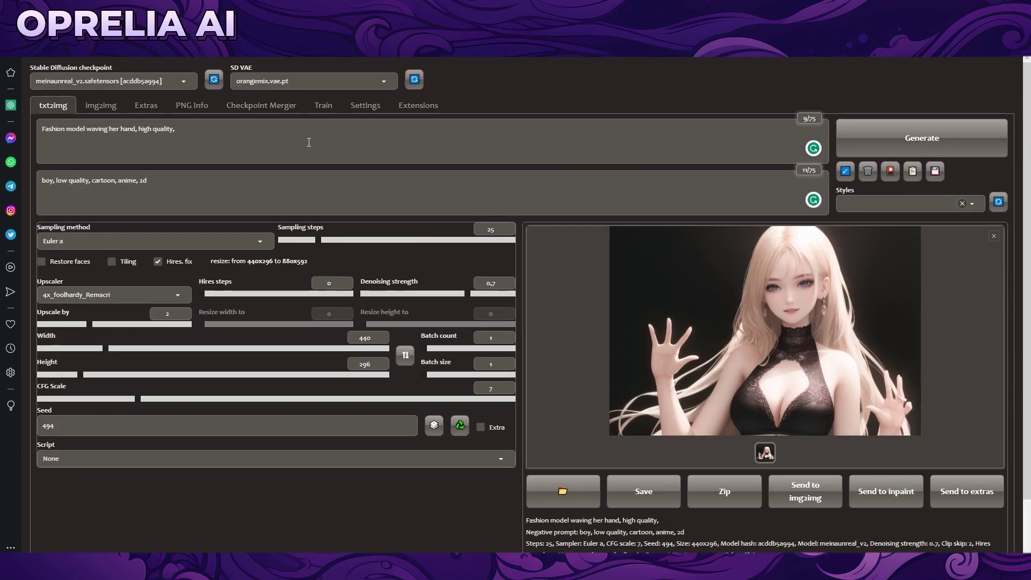
pyautogui.click(278, 141)
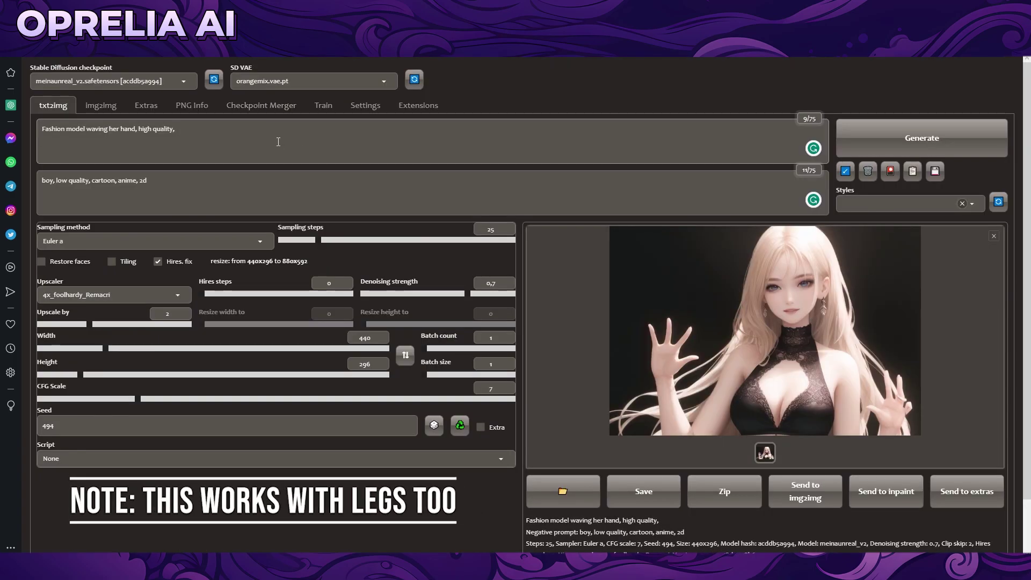
pyautogui.write('<lora:Simplenegative_v1_AutoRunMech:1>')
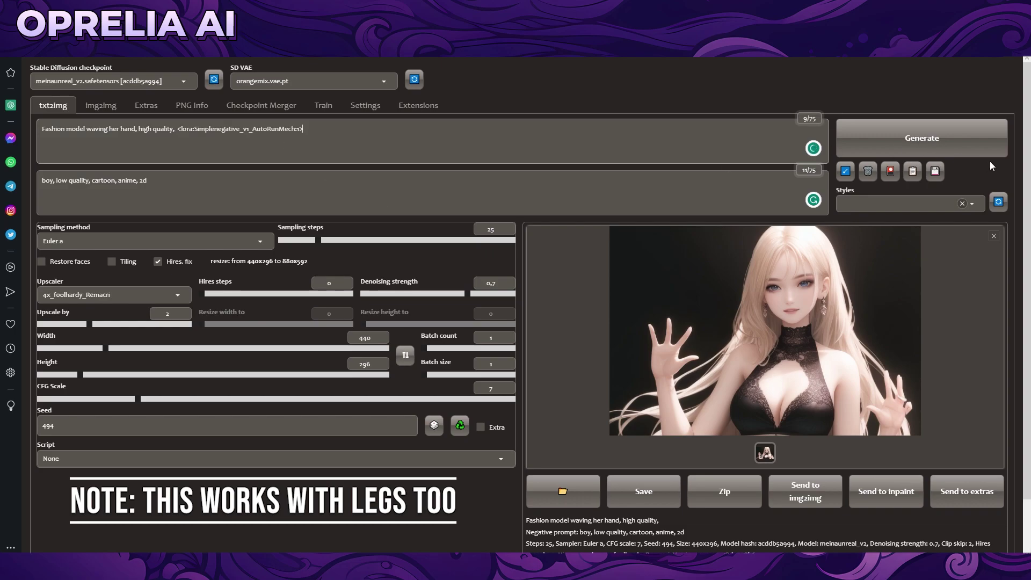
pyautogui.click(987, 146)
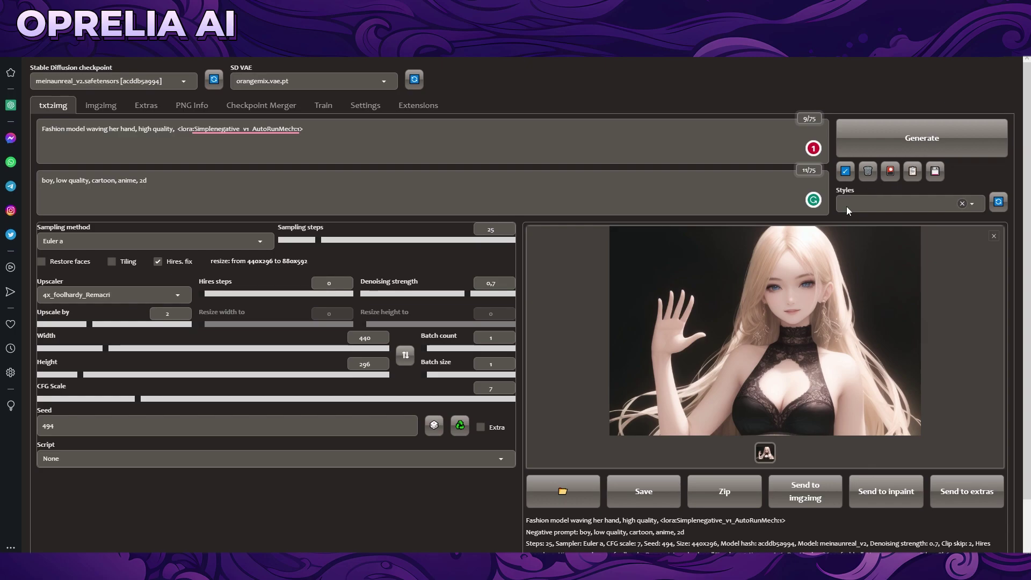
pyautogui.click(738, 298)
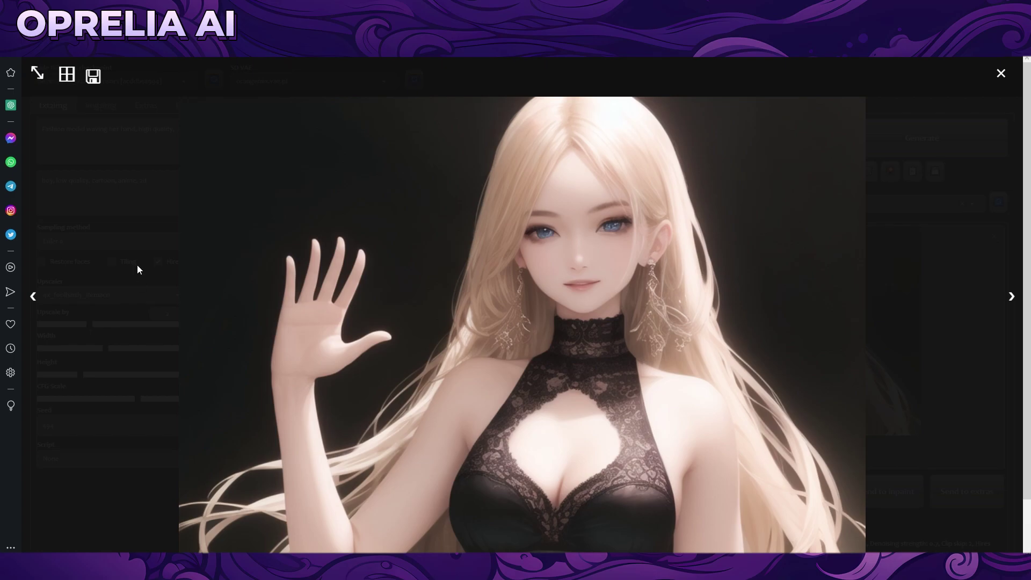
pyautogui.click(156, 241)
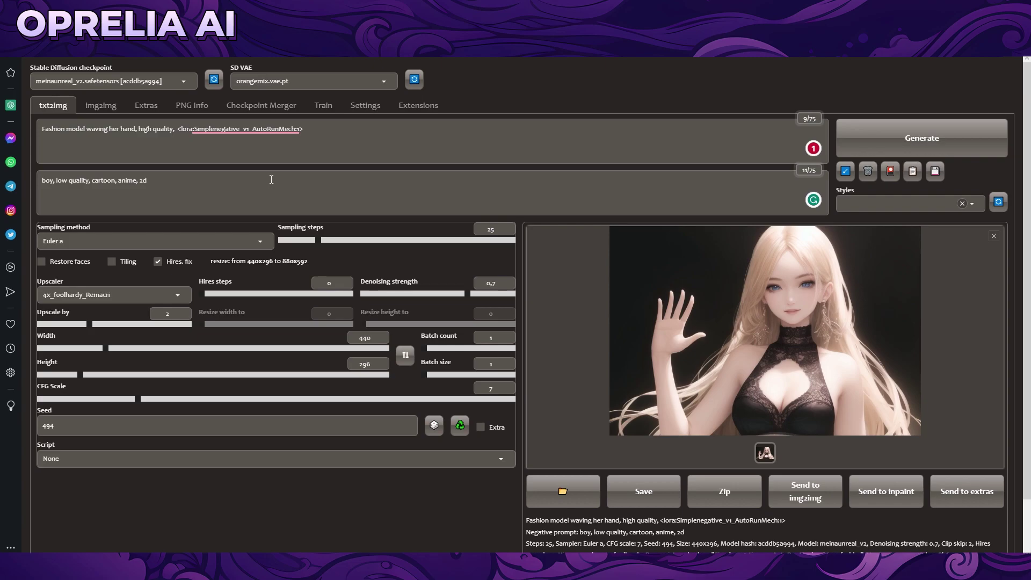